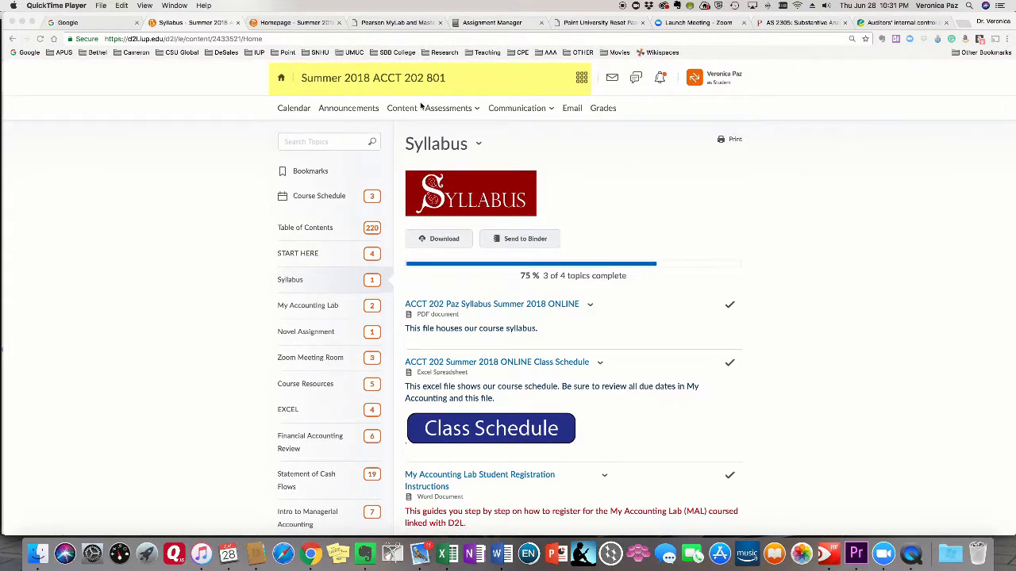
Open the ACCT 202 Paz Syllabus Summer 2018 ONLINE document to its textbook section
left_click(485, 304)
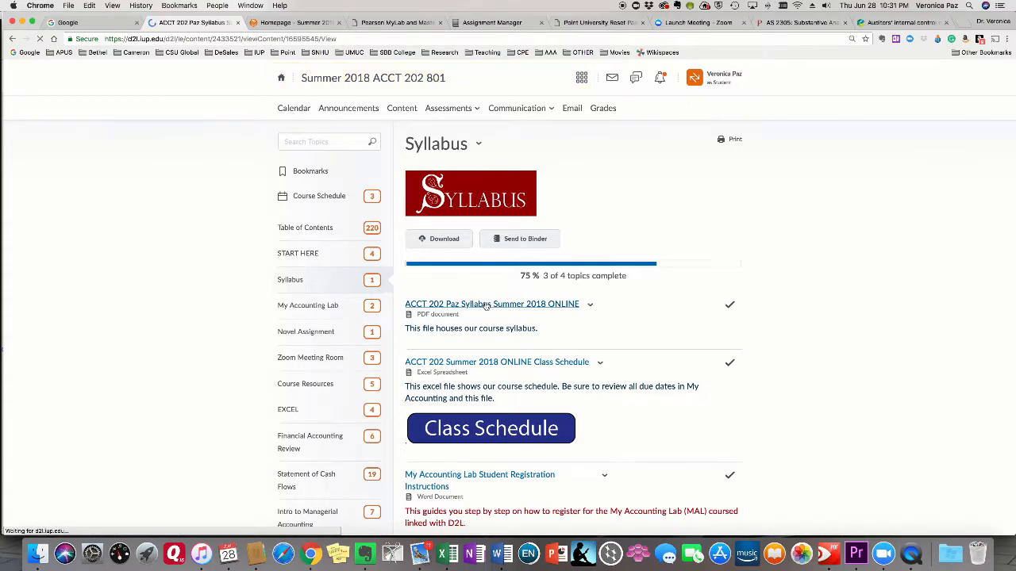
scroll(483, 318, "down", 3)
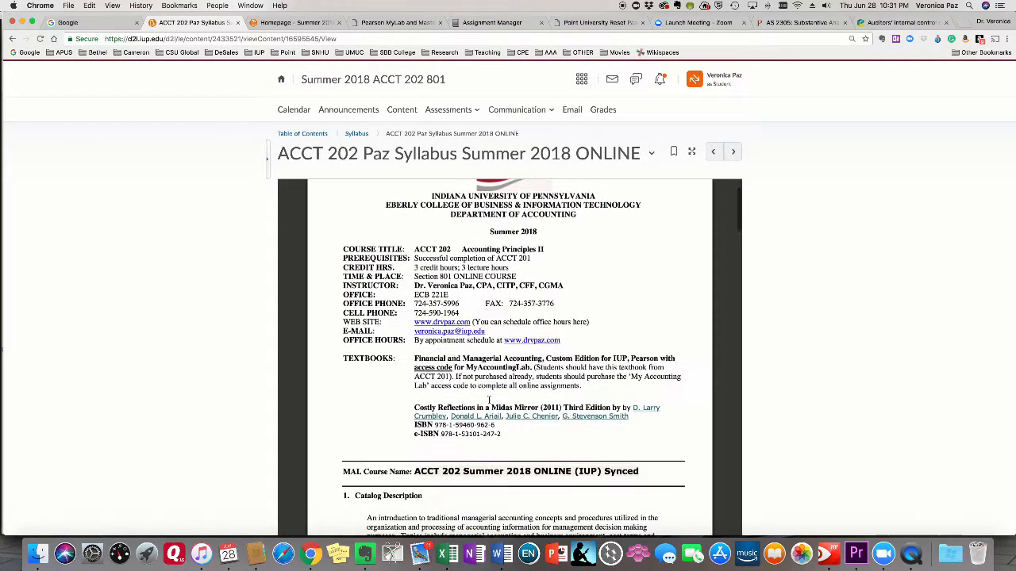
scroll(397, 301, "down", 2)
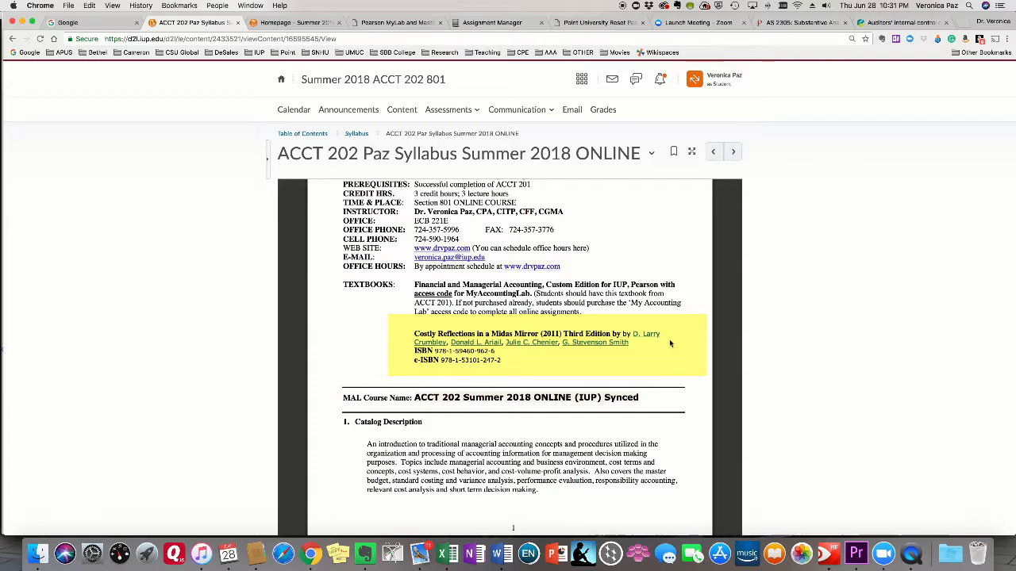
scroll(671, 343, "down", 1)
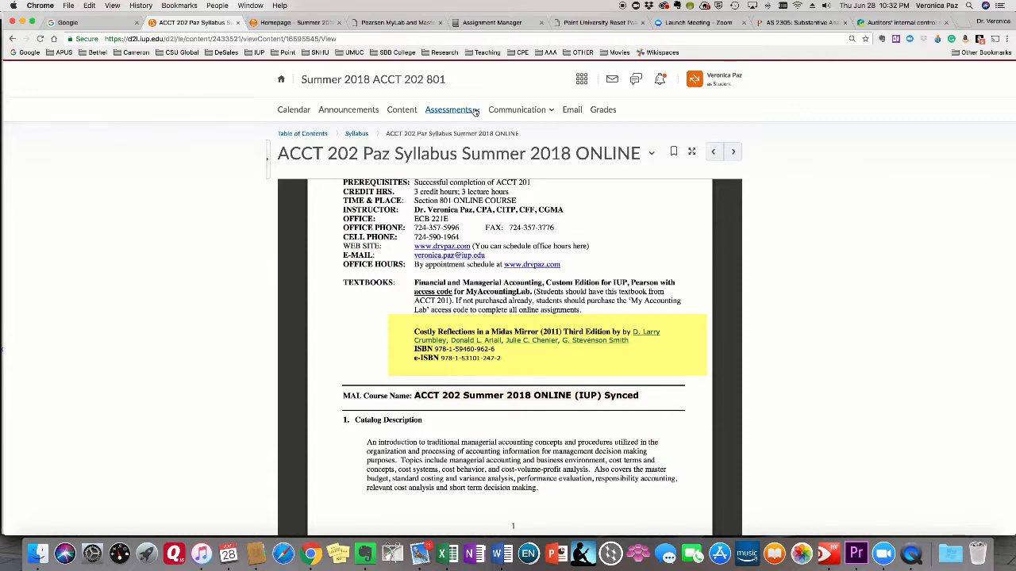
Go to Quizzes under Assessments to show the Quiz List with the Novel Assignment
left_click(476, 111)
left_click(438, 202)
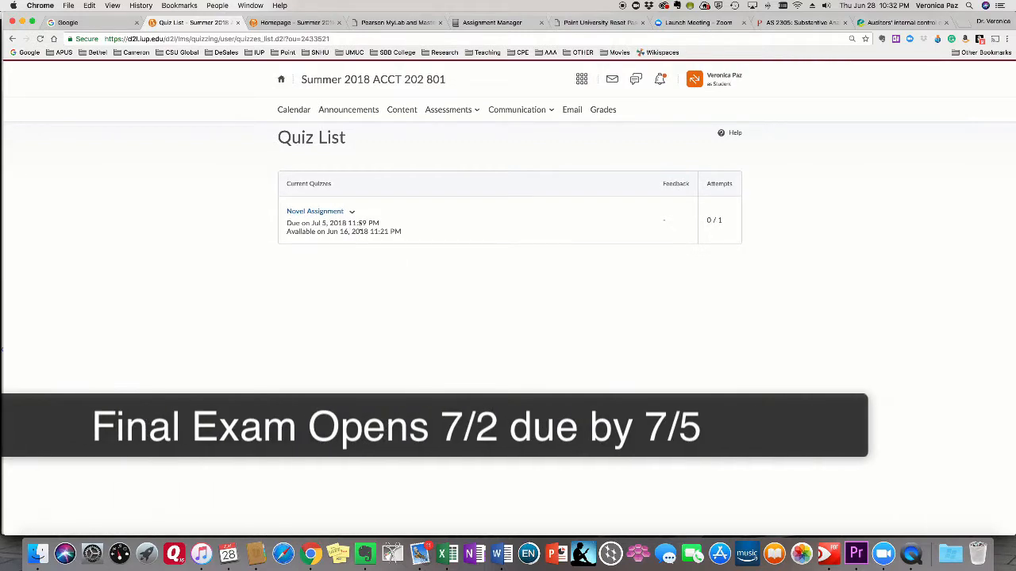
Open the Novel Assignment quiz summary showing its introduction and instructions
left_click(304, 212)
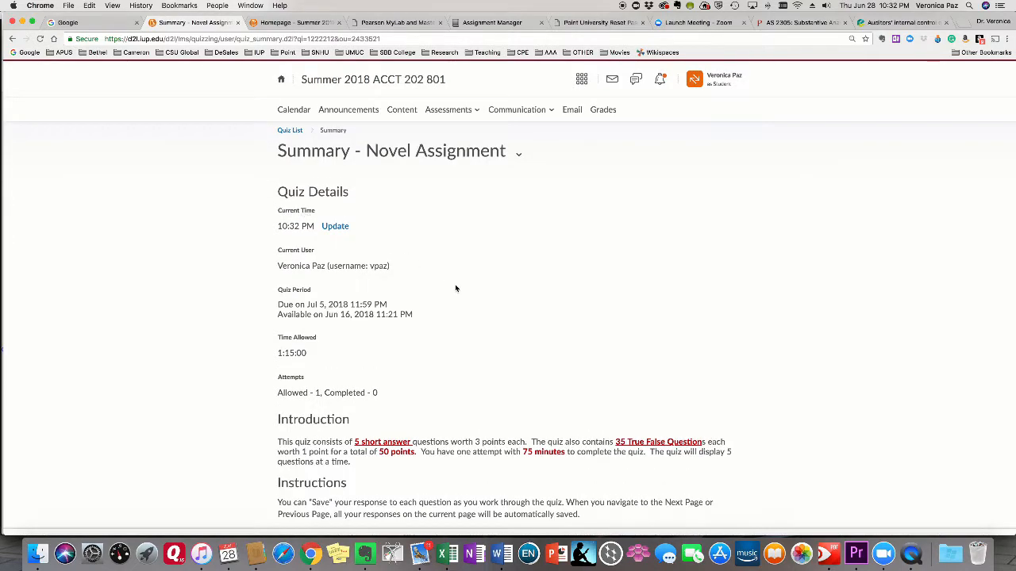
scroll(457, 288, "down", 1)
scroll(456, 288, "down", 2)
scroll(456, 288, "down", 2)
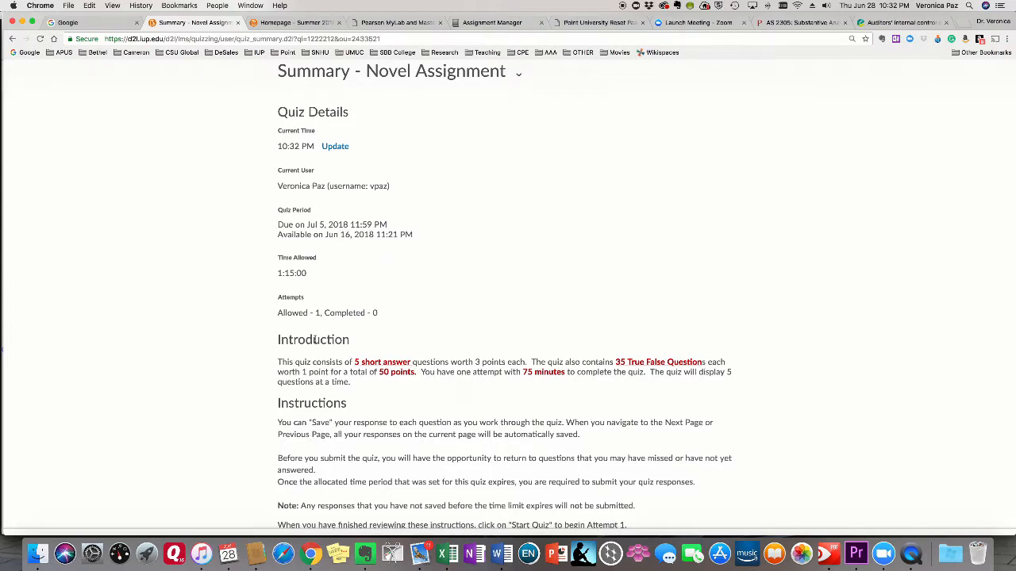
scroll(416, 308, "down", 2)
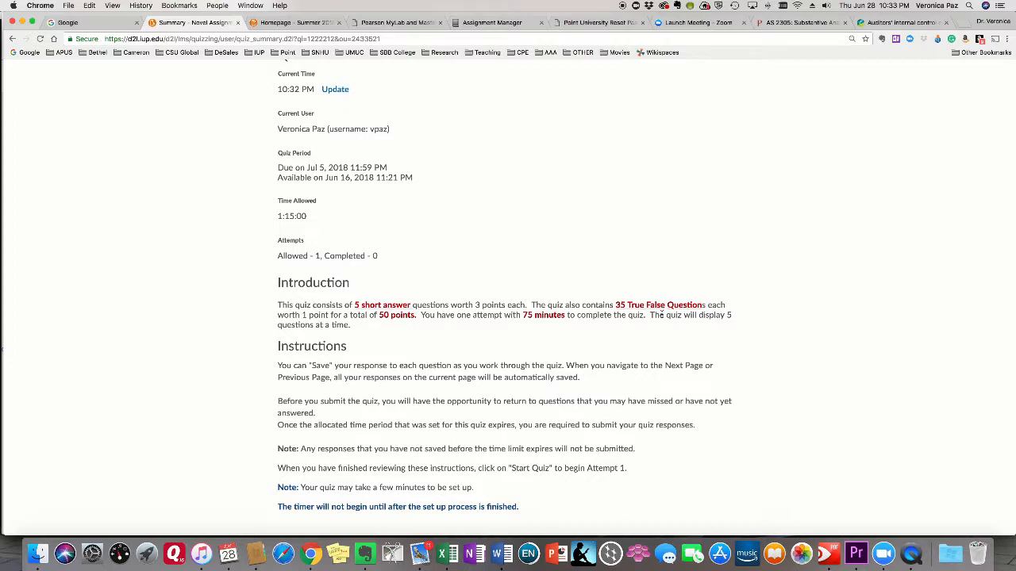
scroll(663, 314, "up", 1)
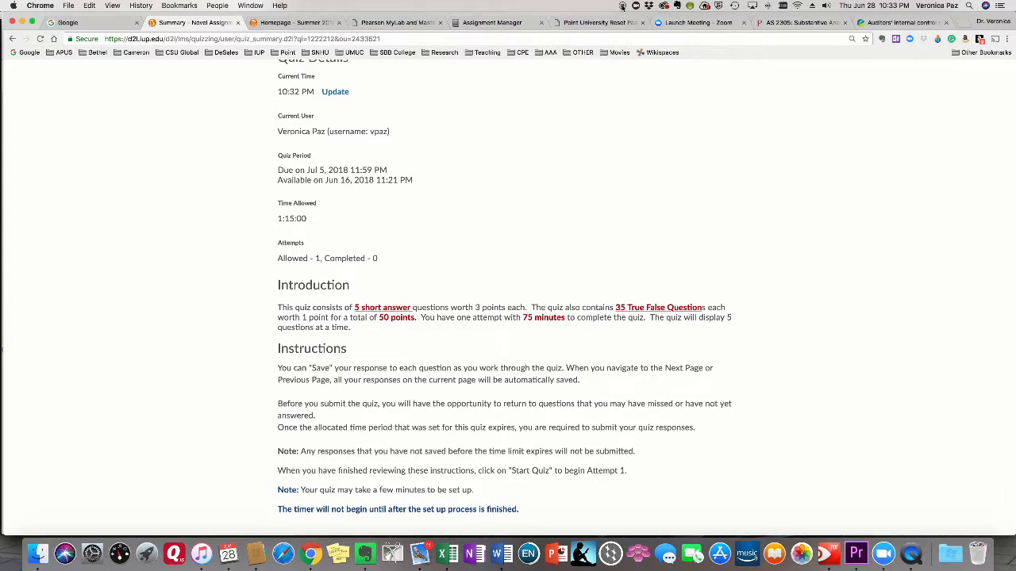